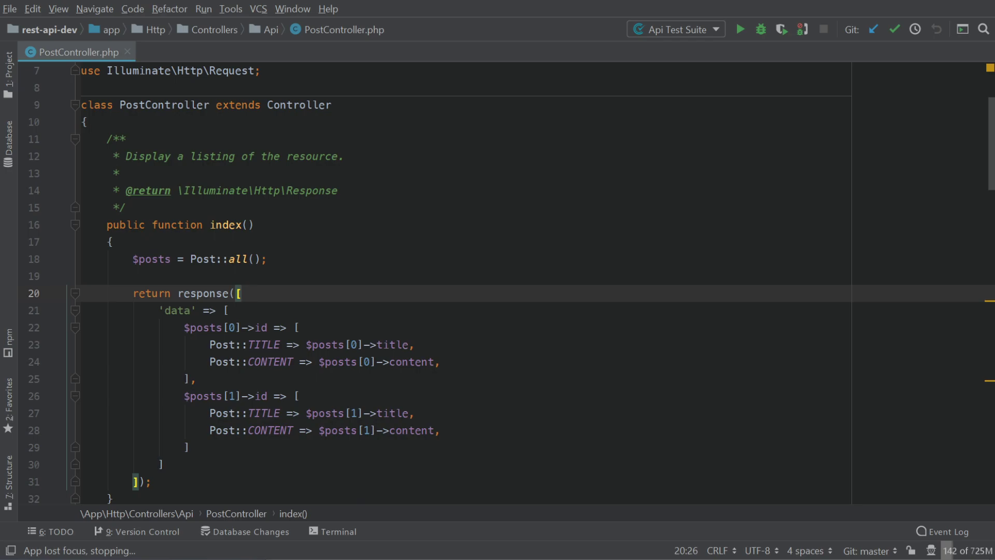
scroll(497, 311, down, 3)
mouse_move(113, 447)
mouse_down()
mouse_move(81, 260)
mouse_move(75, 87)
mouse_up()
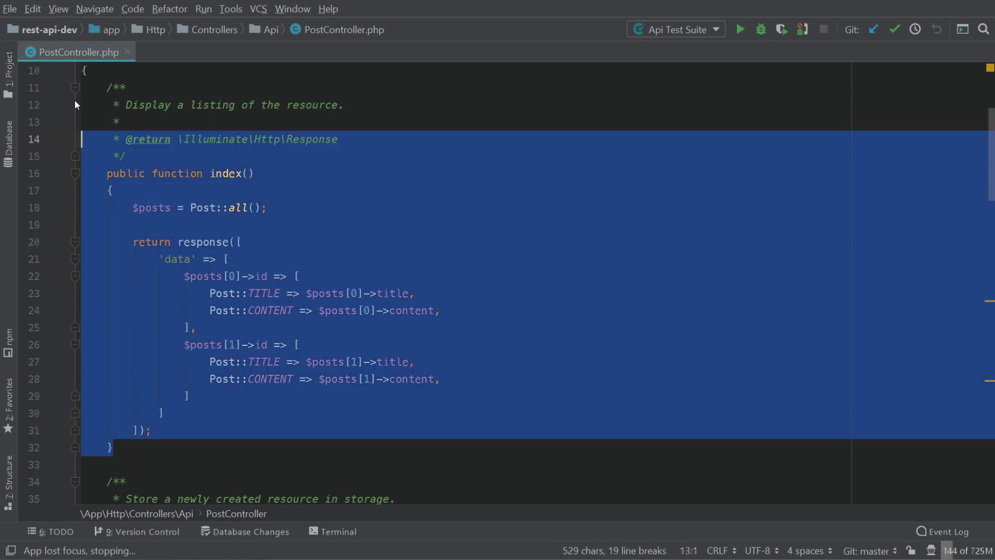
Remove index() and its leftover blank lines, then copy PostController.php's changes as a clipboard patch
key(Delete)
key(Delete)
key(BackSpace)
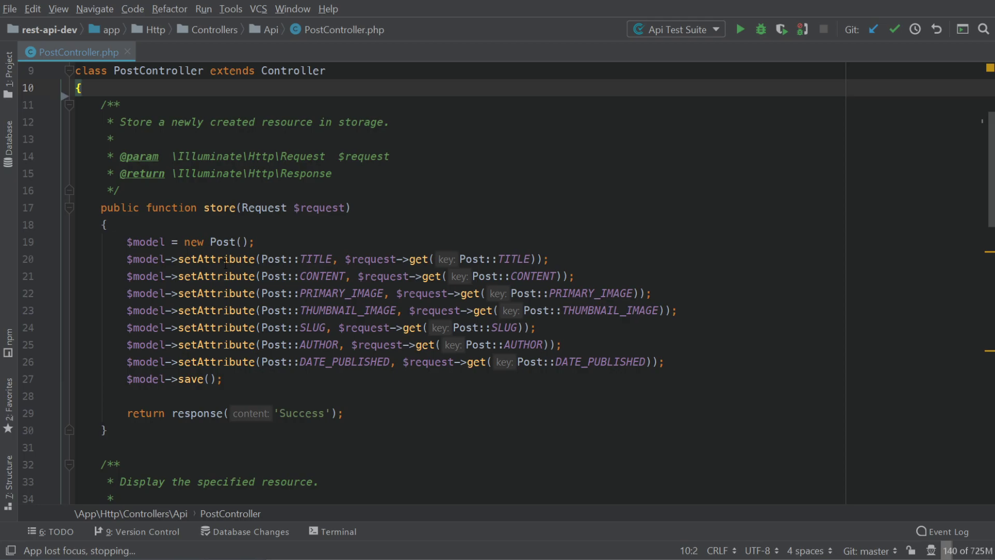
key(alt+9)
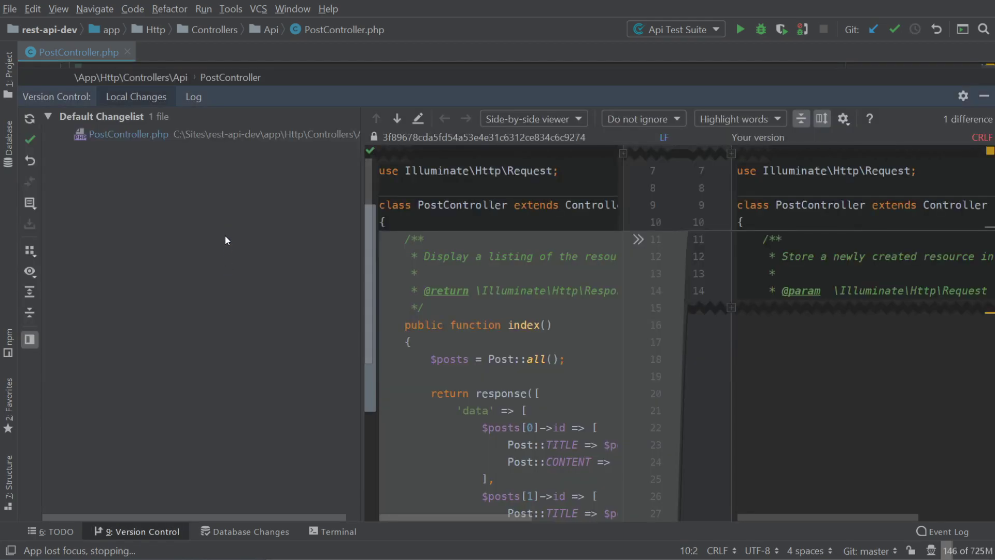
click(189, 135)
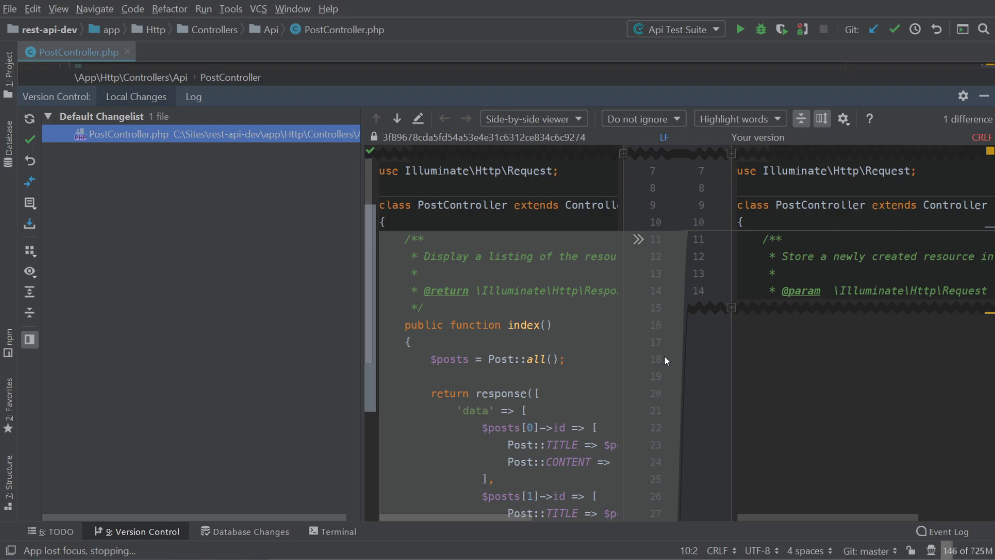
right_click(114, 134)
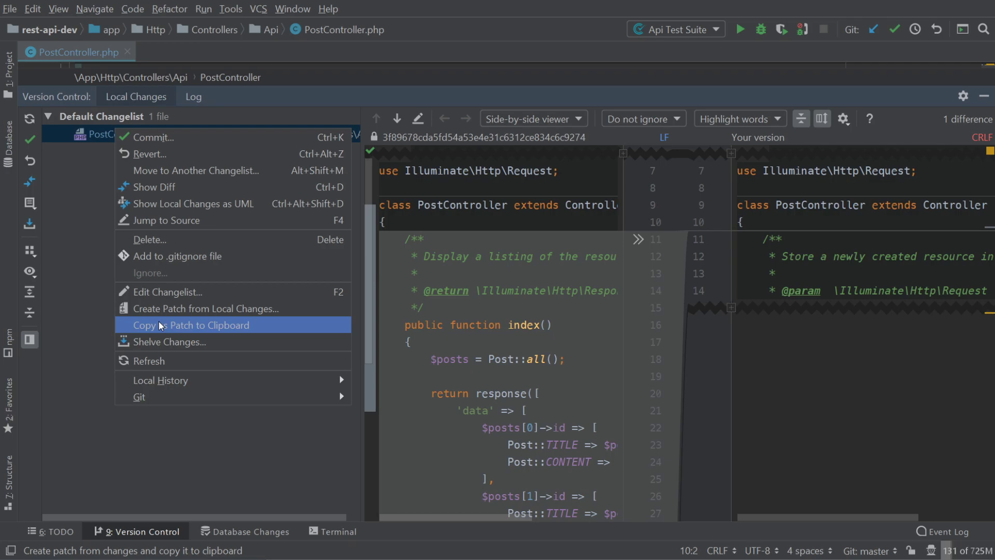
click(171, 325)
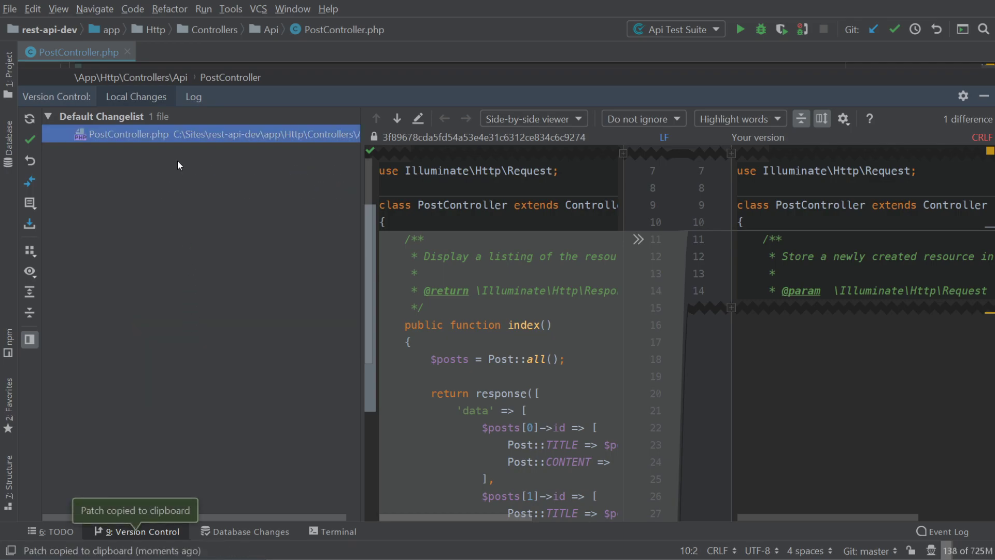
Revert the PostController.php changes to restore index(), and hide the version control panel
right_click(170, 134)
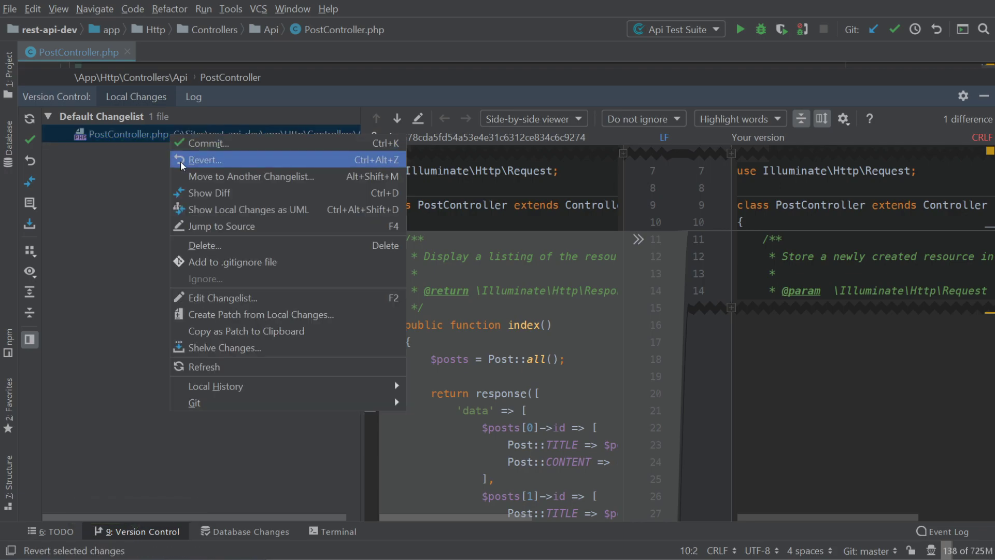
click(194, 163)
click(517, 523)
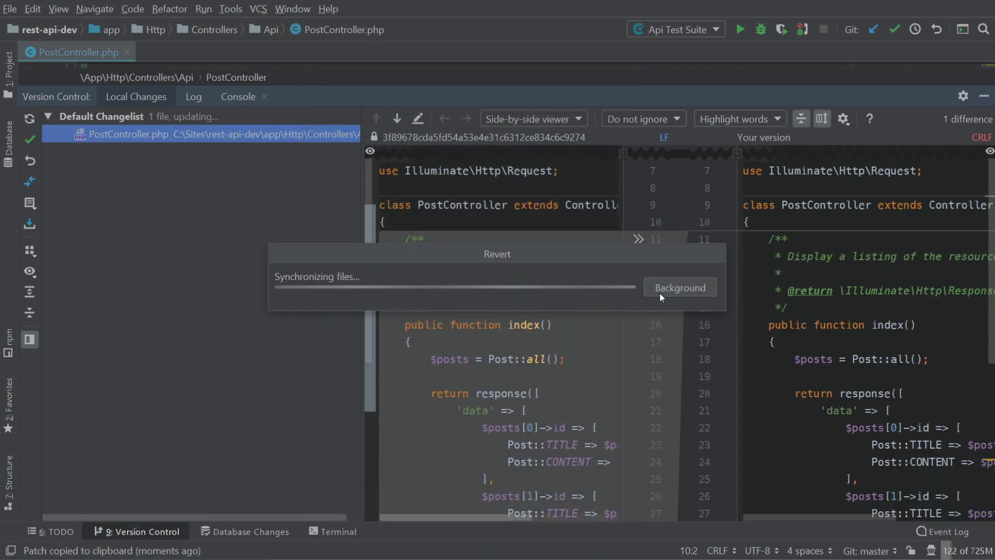
click(984, 95)
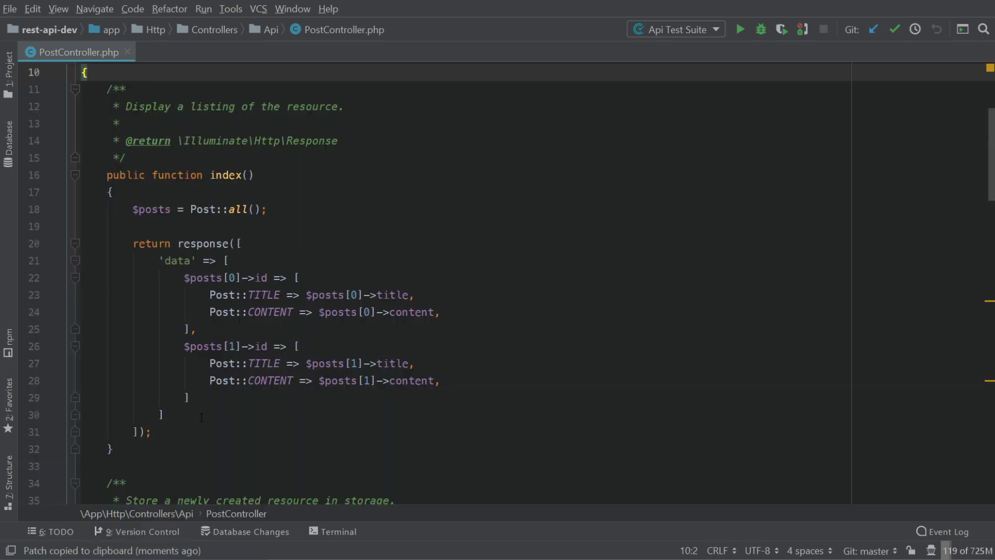
Apply the clipboard patch into a new changelist named clipboardPatchFile
key(ctrl+shift+a)
text(app)
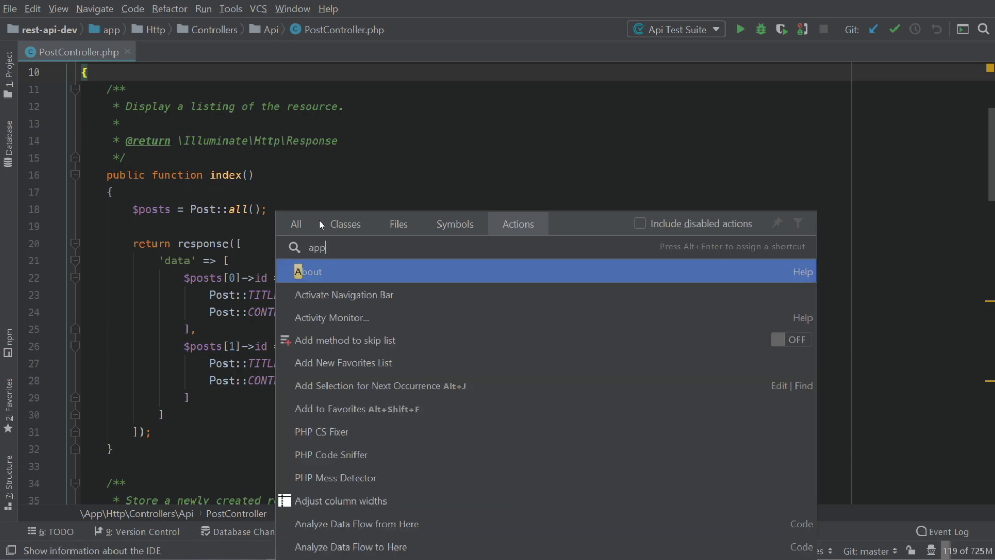
key(Down)
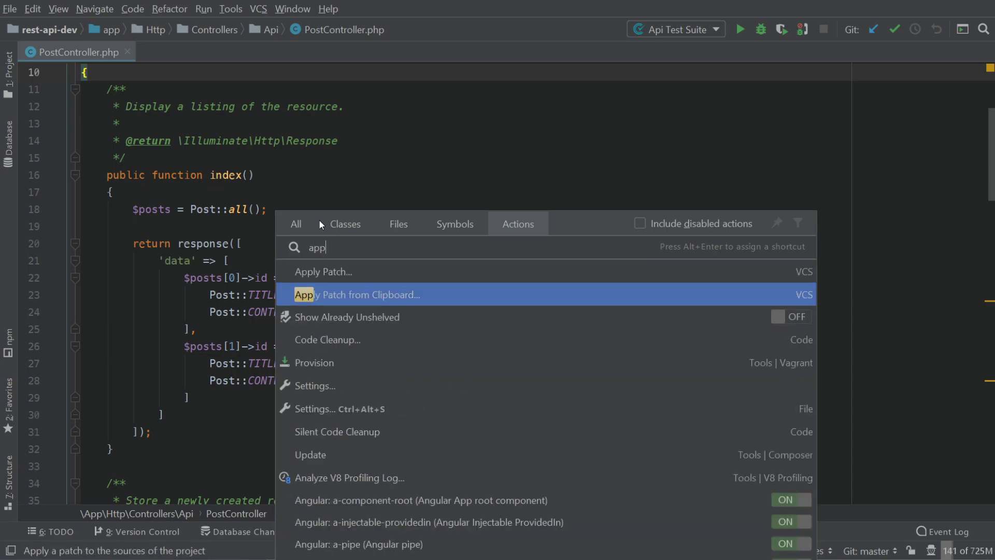
key(Return)
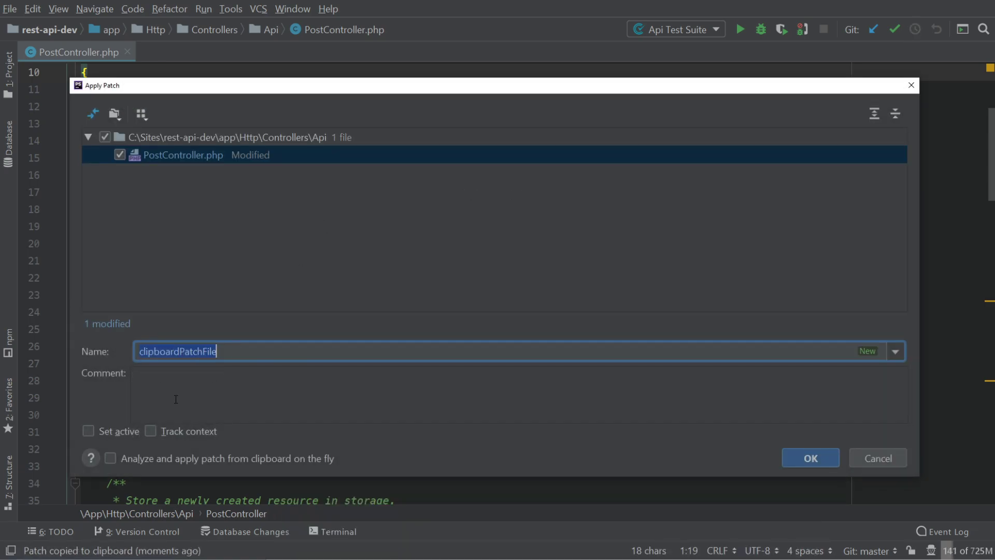
click(810, 458)
scroll(467, 273, up, 3)
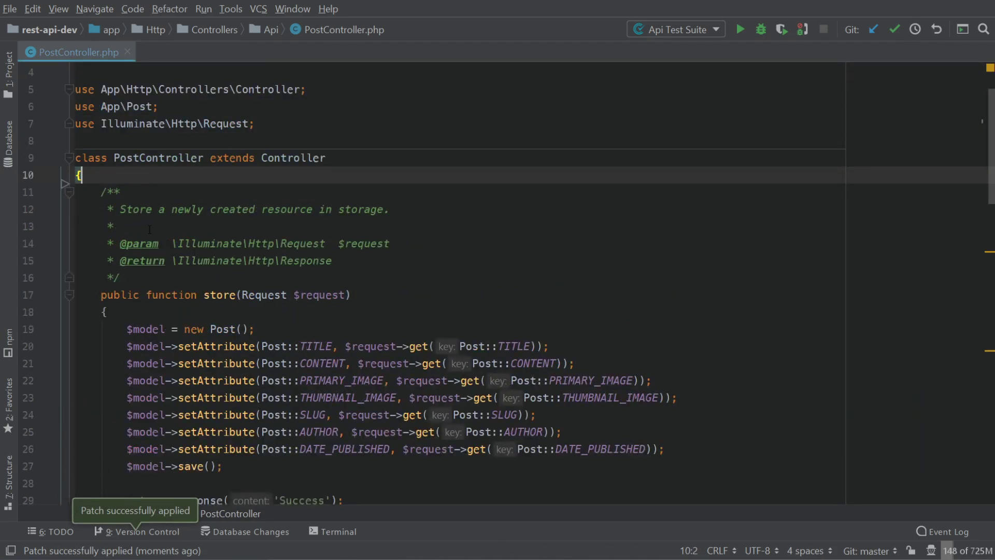
key(alt+9)
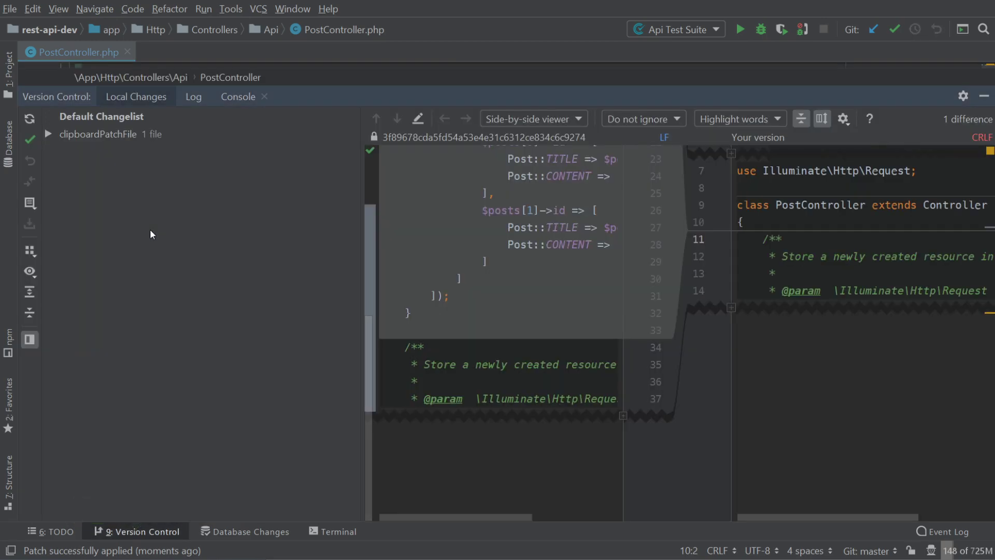
click(113, 136)
double_click(113, 135)
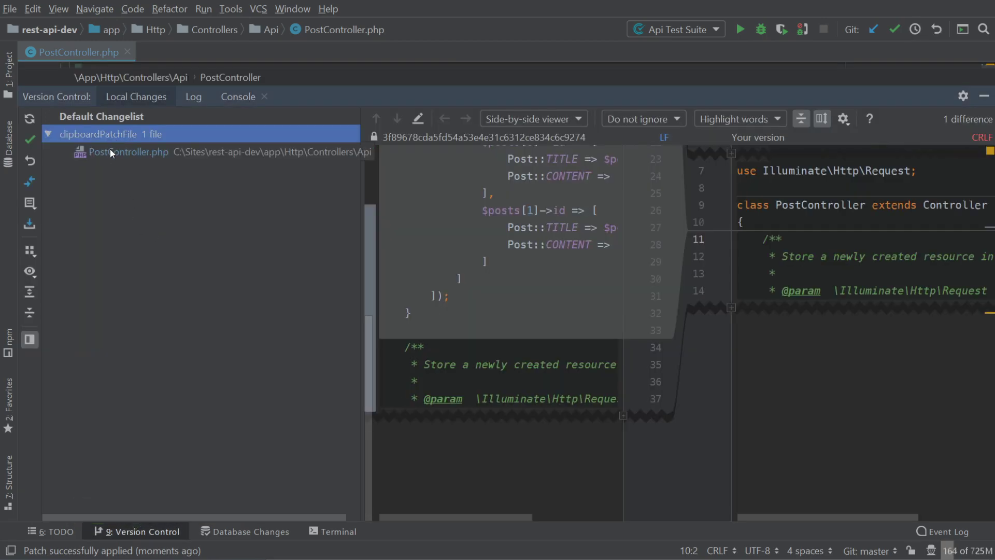
click(111, 151)
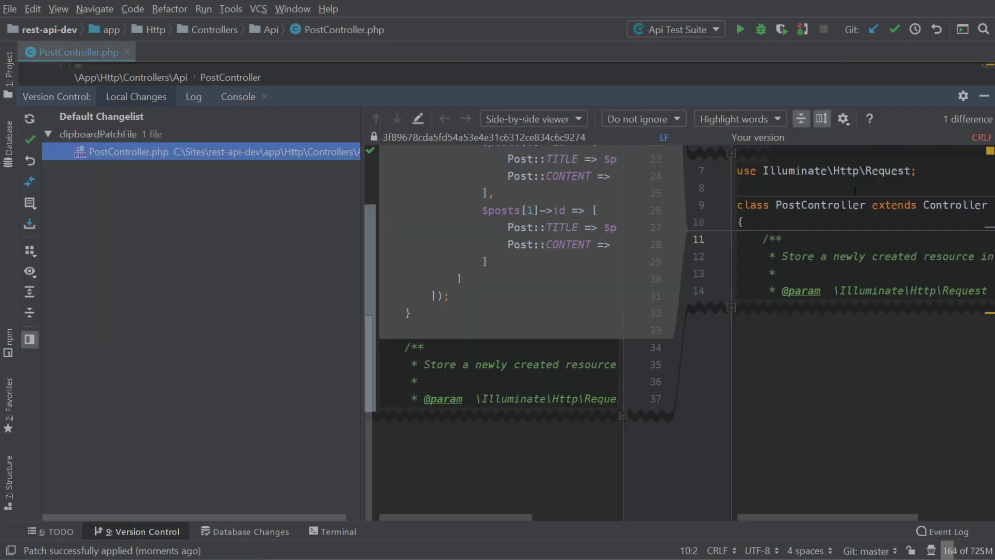
key(shift+Escape)
click(657, 193)
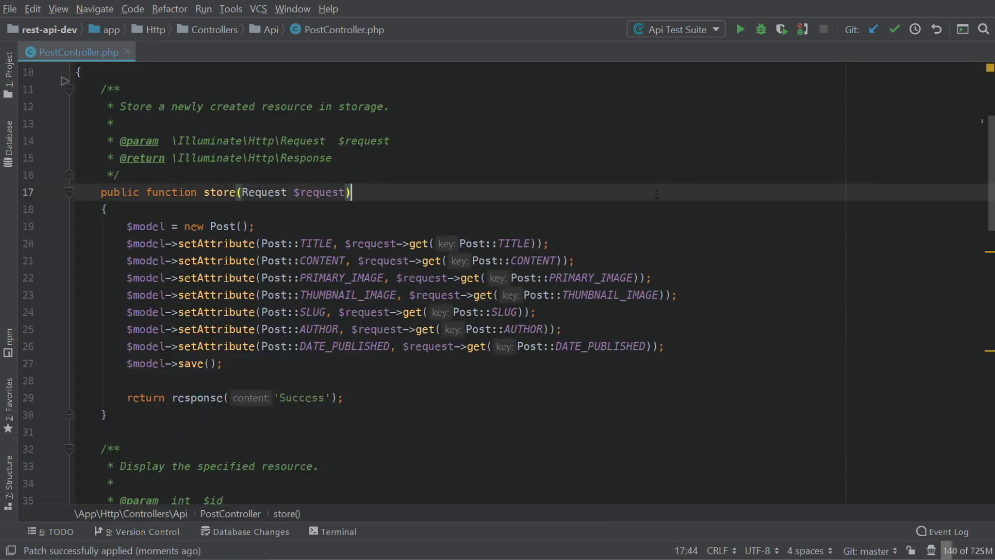